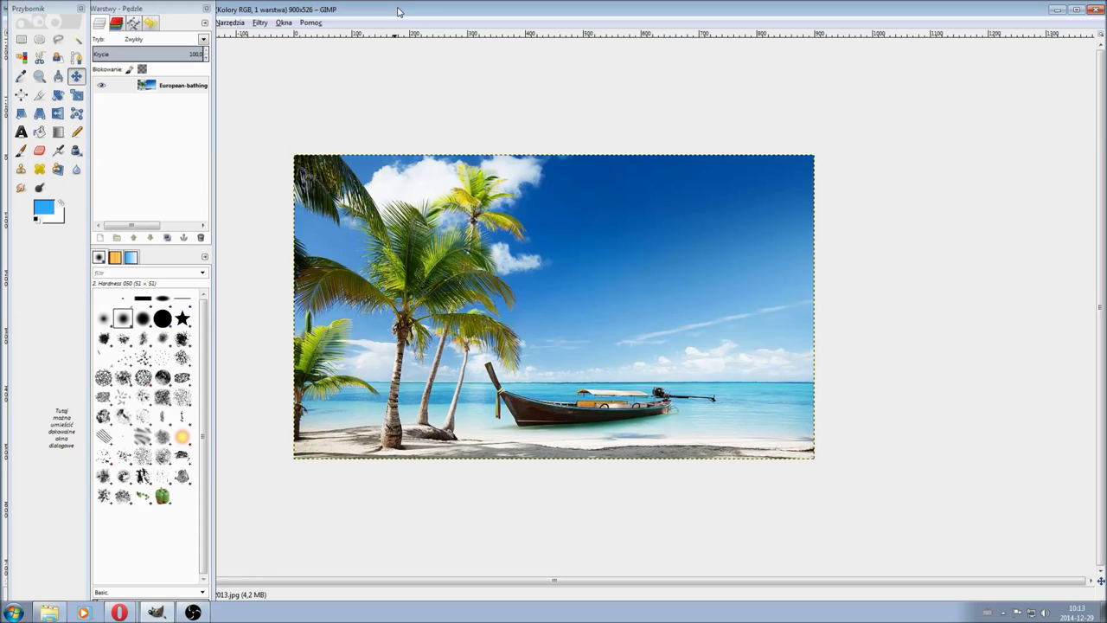
Step: Select the photo's layer, open Filtry > Dekoracja > Zaokrąglone rogi…, and toggle Praca na kopii
left_click(183, 89)
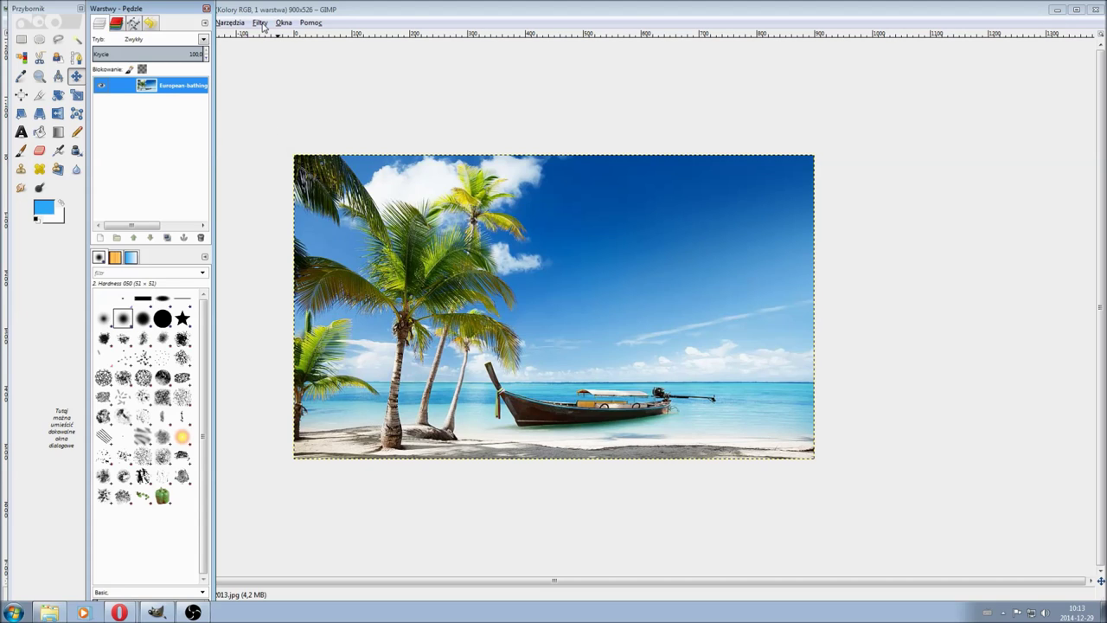
left_click(260, 22)
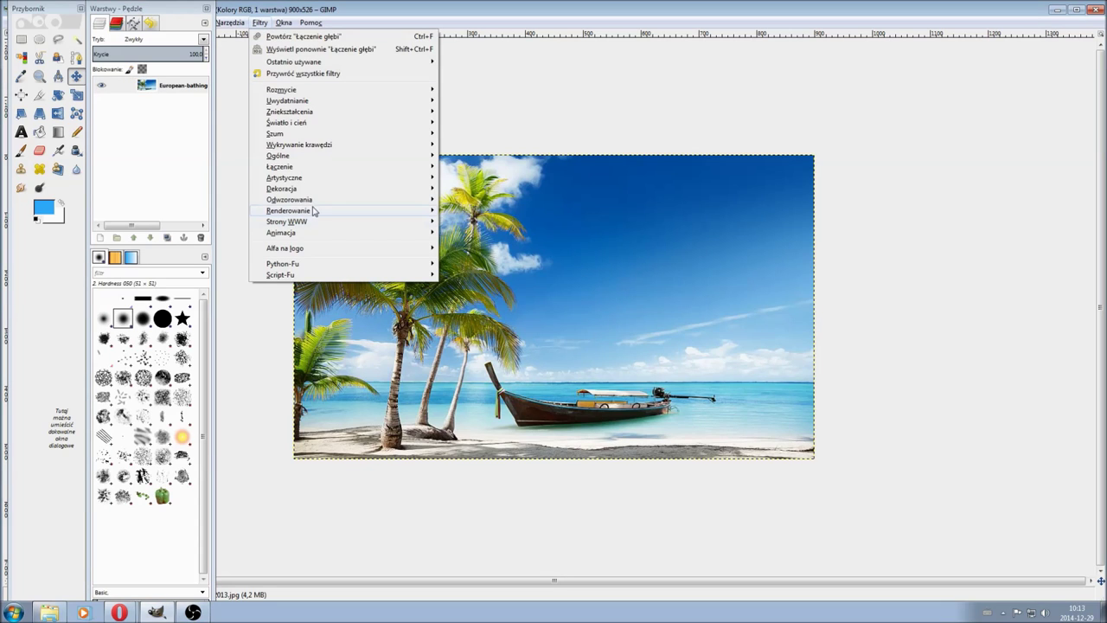
mouse_move(281, 189)
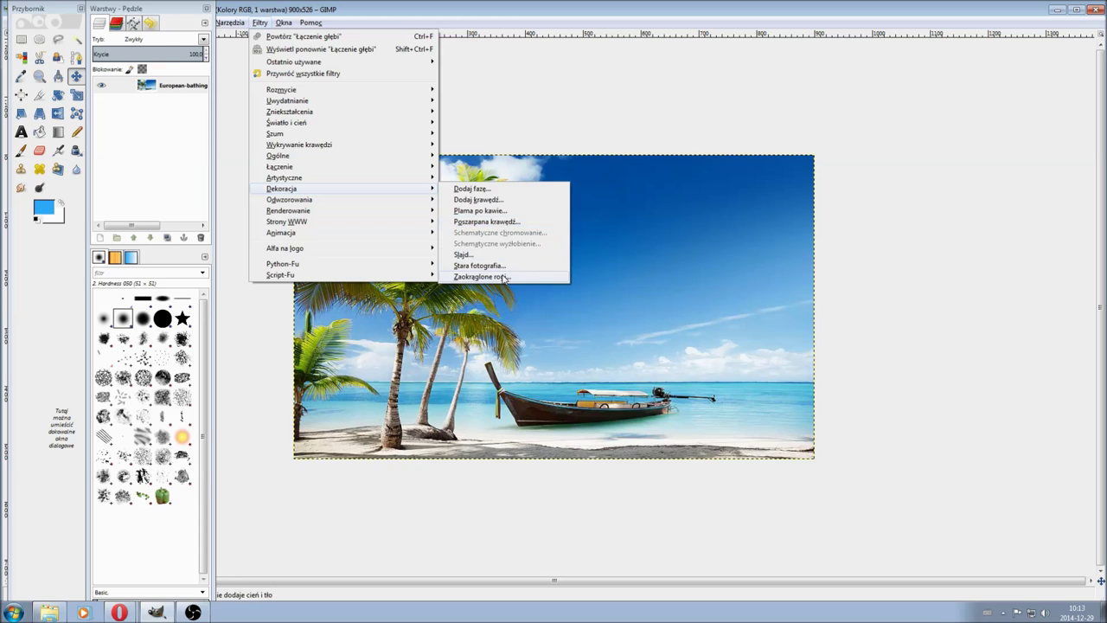
left_click(504, 277)
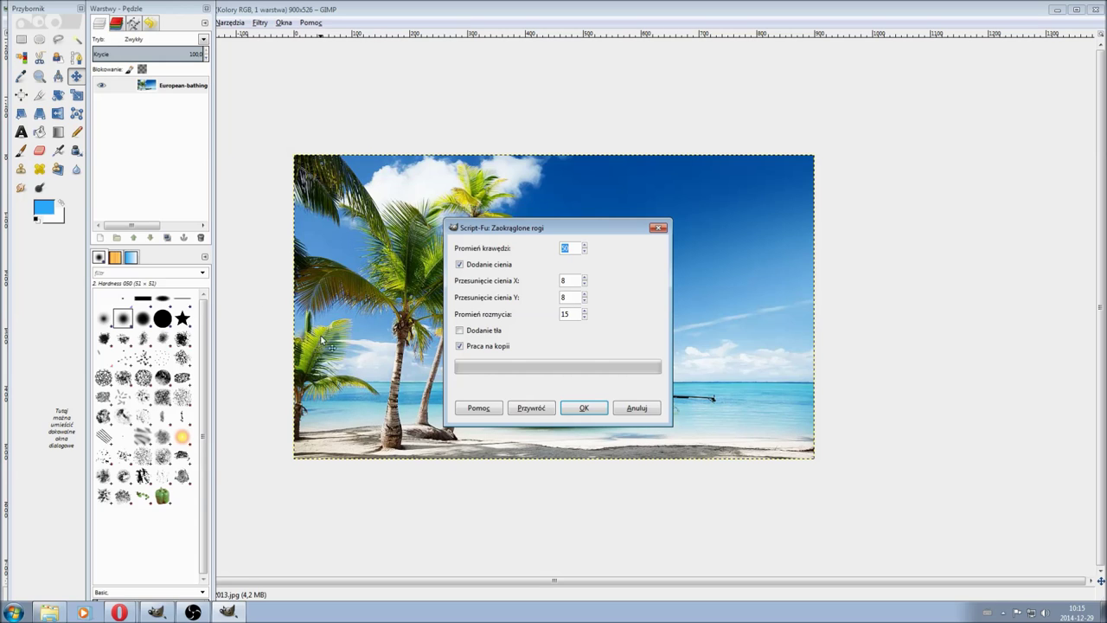
left_click(496, 349)
Step: Apply rounded corners with drop shadow, maximize the new copy, and select its Drop Shadow layer
left_click(584, 415)
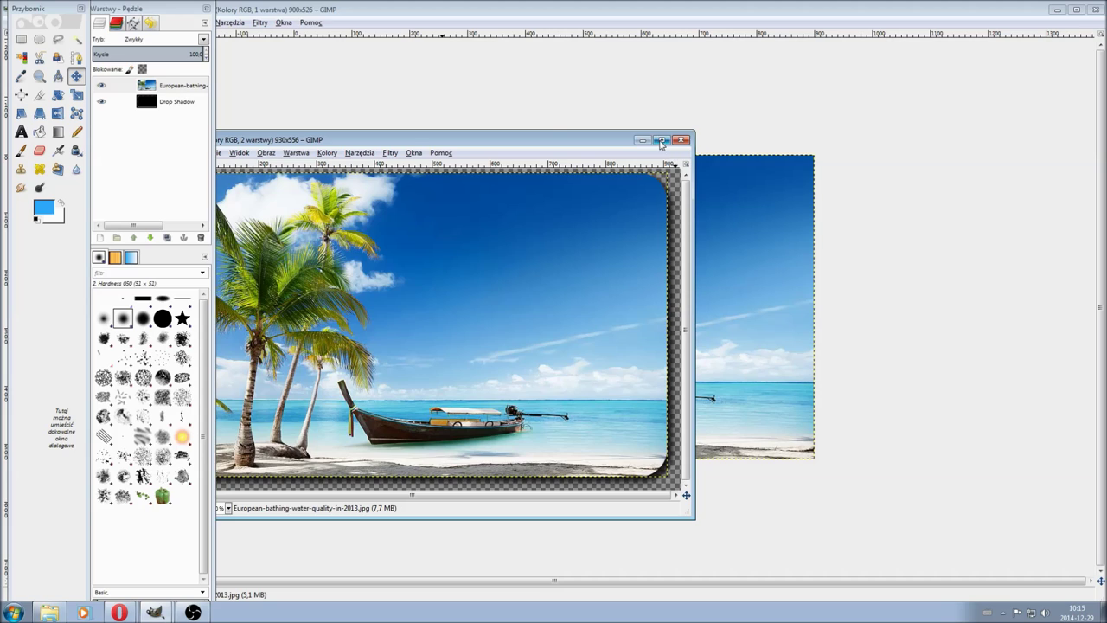
left_click(660, 141)
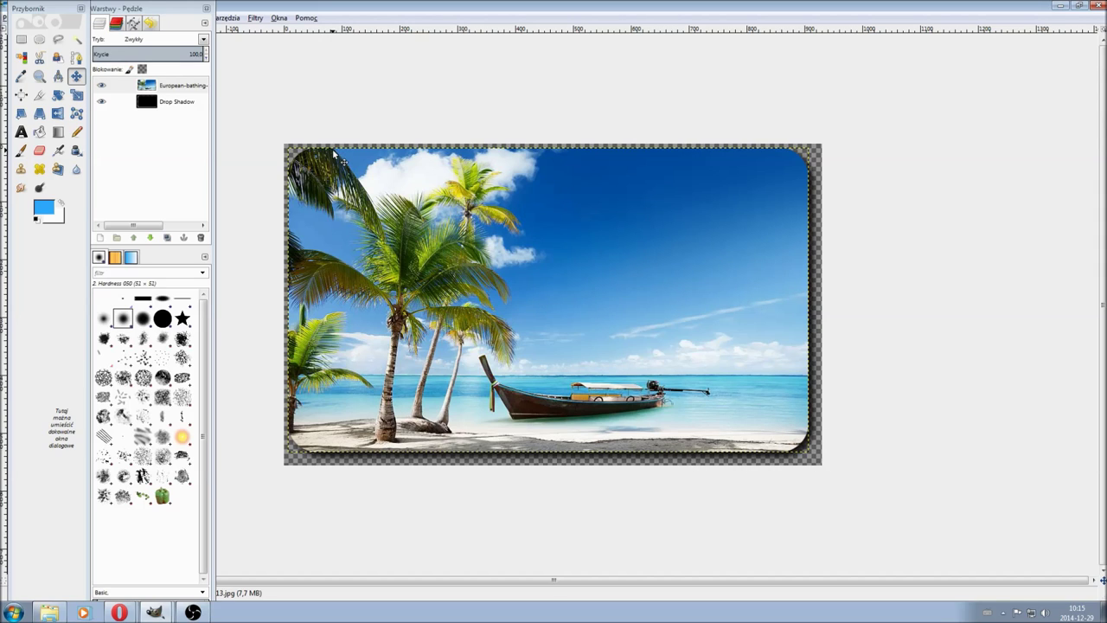
left_click(178, 103)
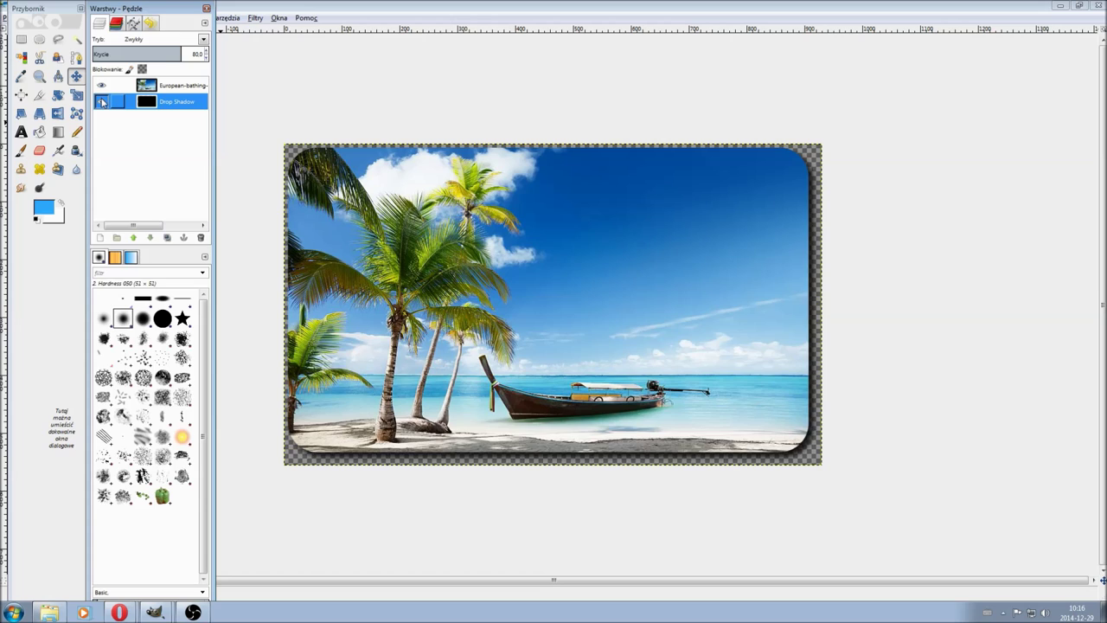
Step: Hide and reshow the Drop Shadow layer to compare, then return to the original photo
left_click(101, 102)
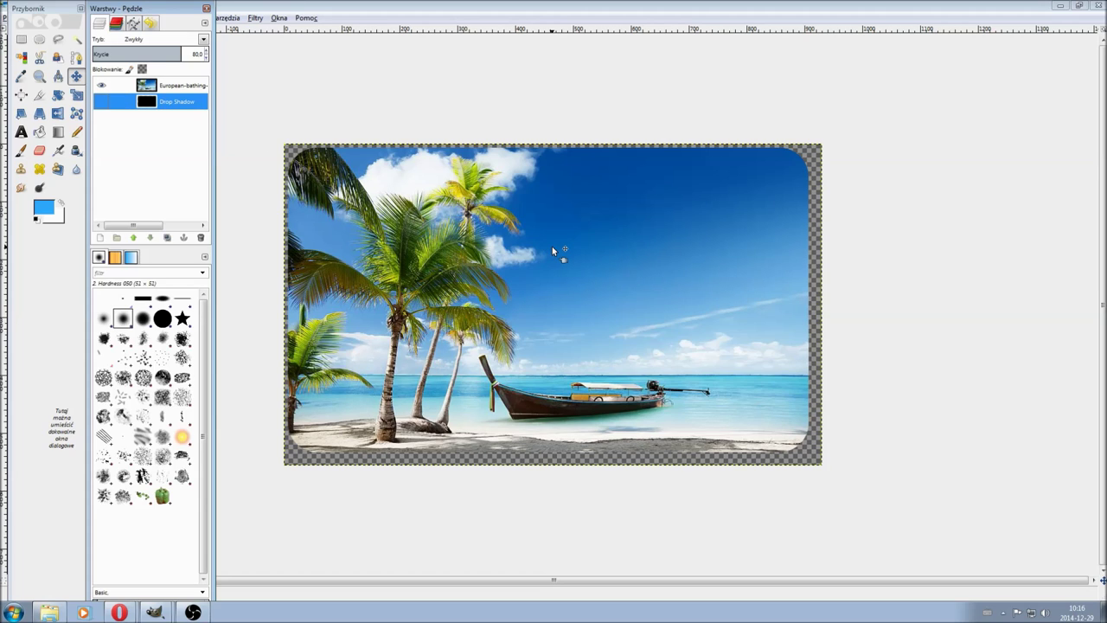
left_click(102, 102)
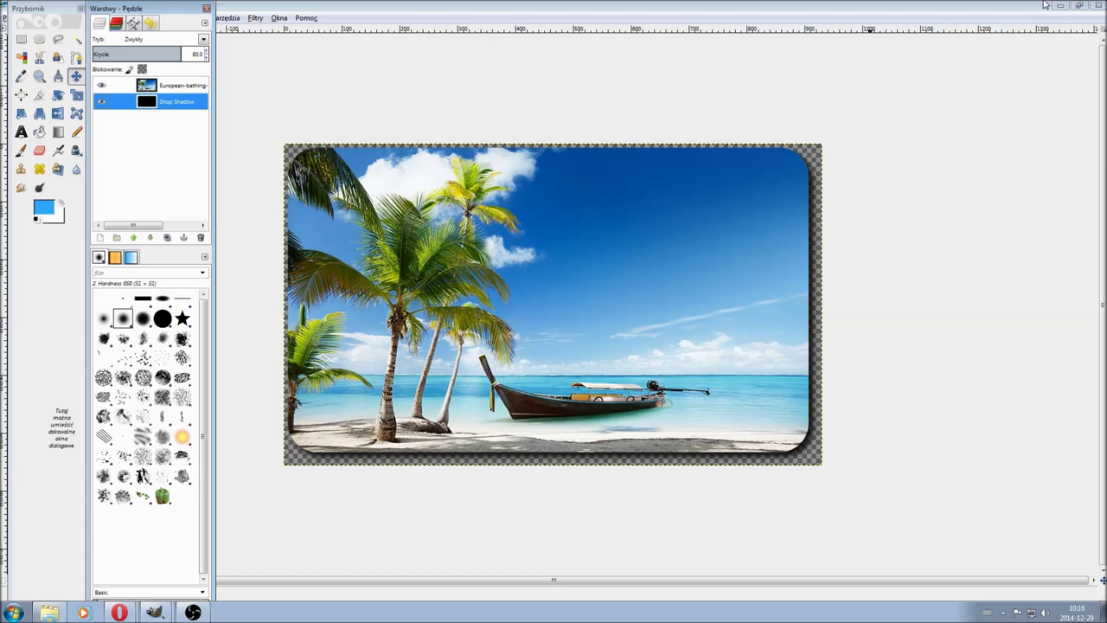
left_click(1063, 7)
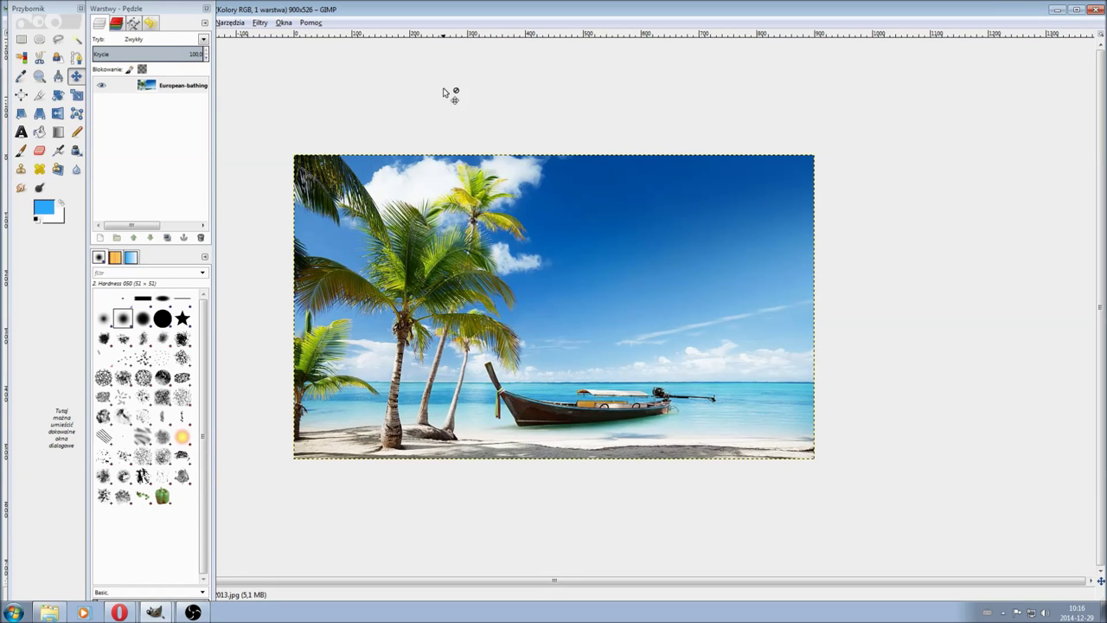
left_click(260, 23)
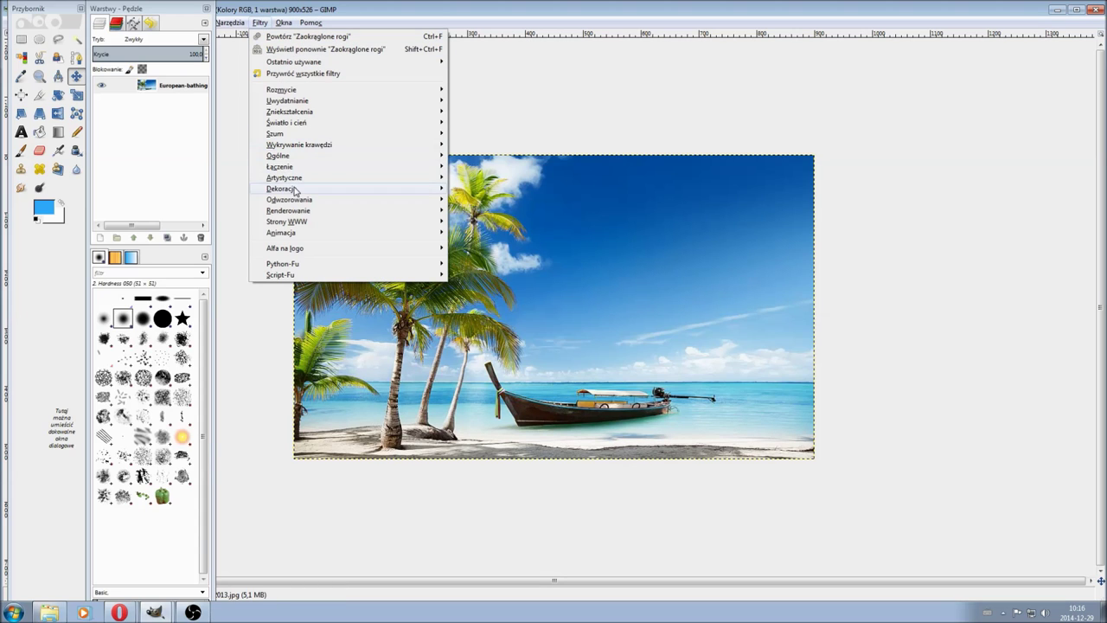
mouse_move(282, 188)
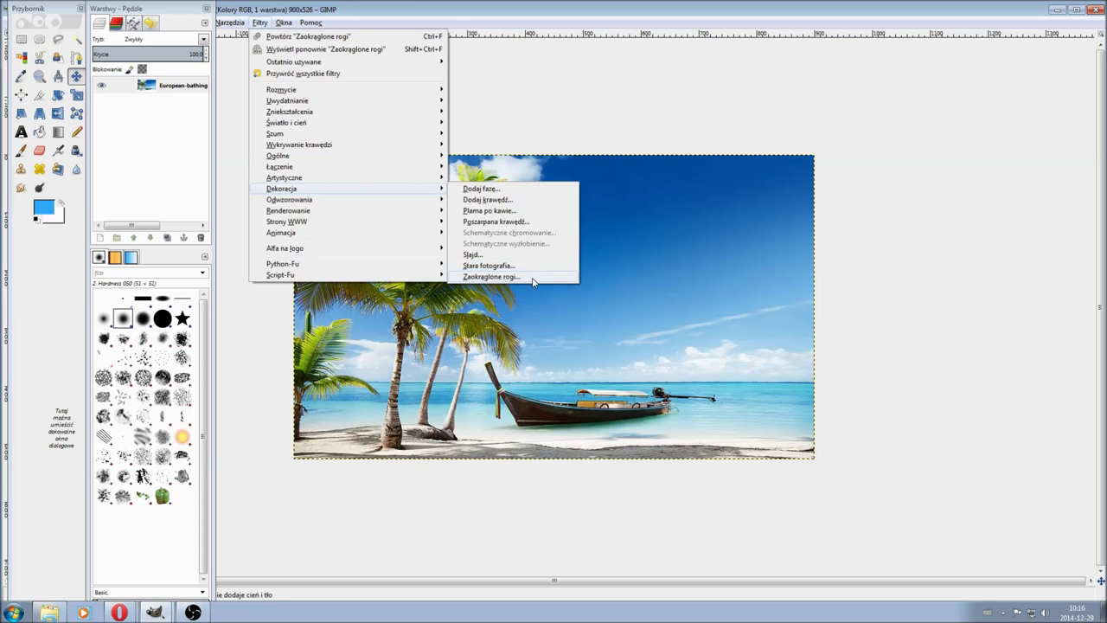
Step: Reopen Zaokrąglone rogi and set the corner radius to 100, nudged slightly lower
left_click(527, 277)
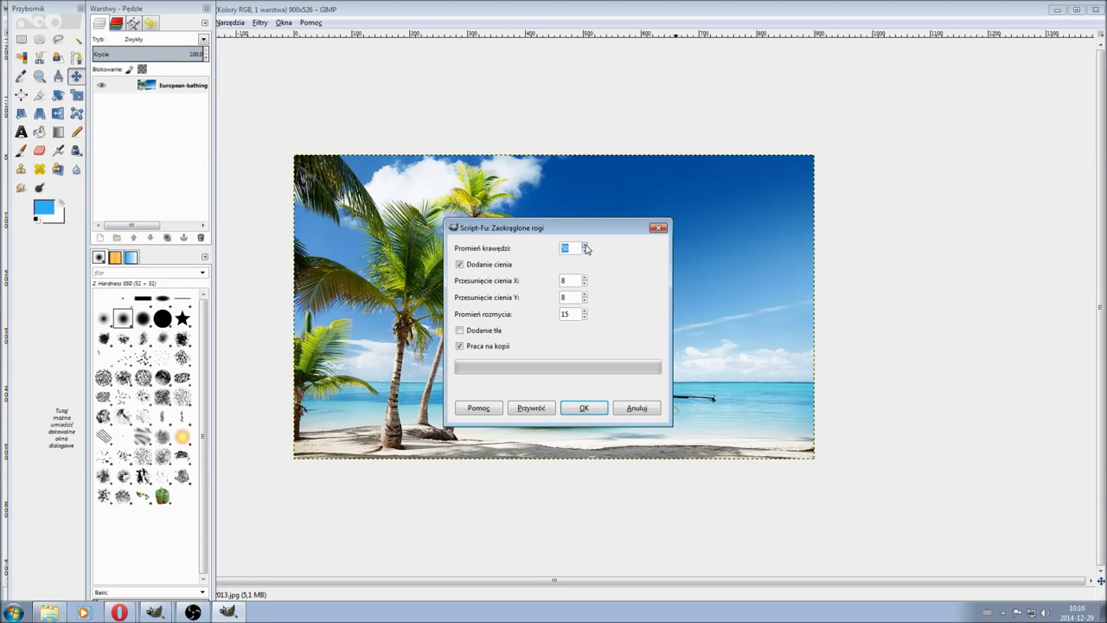
type("100")
left_click(585, 252)
left_click(585, 252)
left_click(585, 252)
Step: Increase the drop shadow's X and Y offsets and its blur radius
left_click(585, 277)
left_click(585, 277)
left_click(585, 278)
double_click(585, 295)
left_click(584, 294)
left_click(585, 310)
left_click(585, 311)
left_click(584, 310)
double_click(585, 310)
Step: Tick Dodanie tła, apply, and enlarge the new three-layer image
left_click(480, 333)
left_click(578, 407)
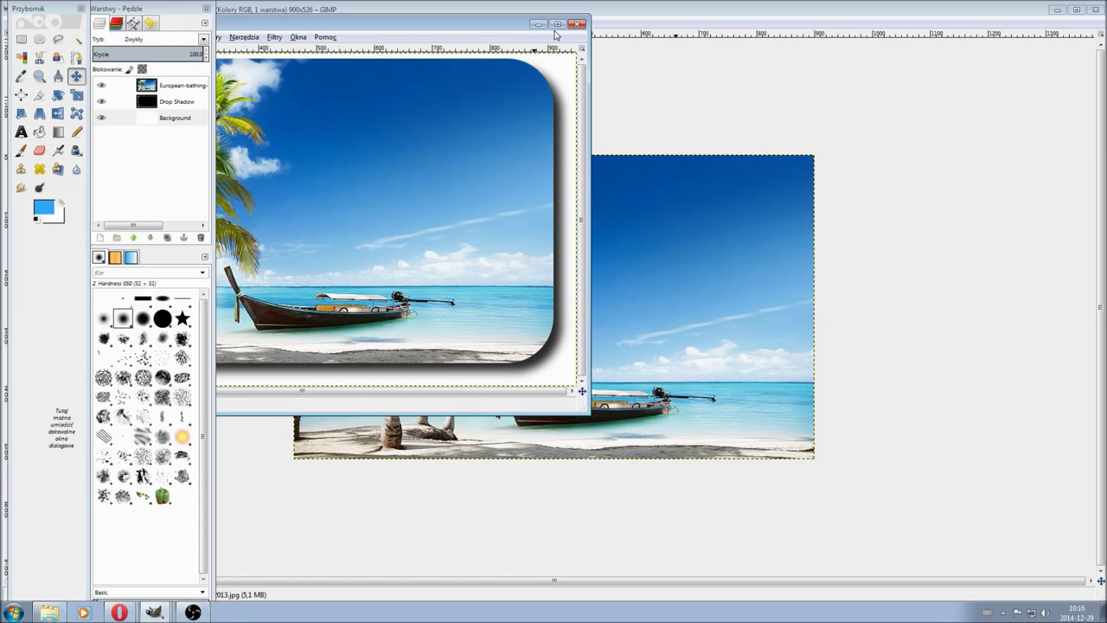
left_click(558, 24)
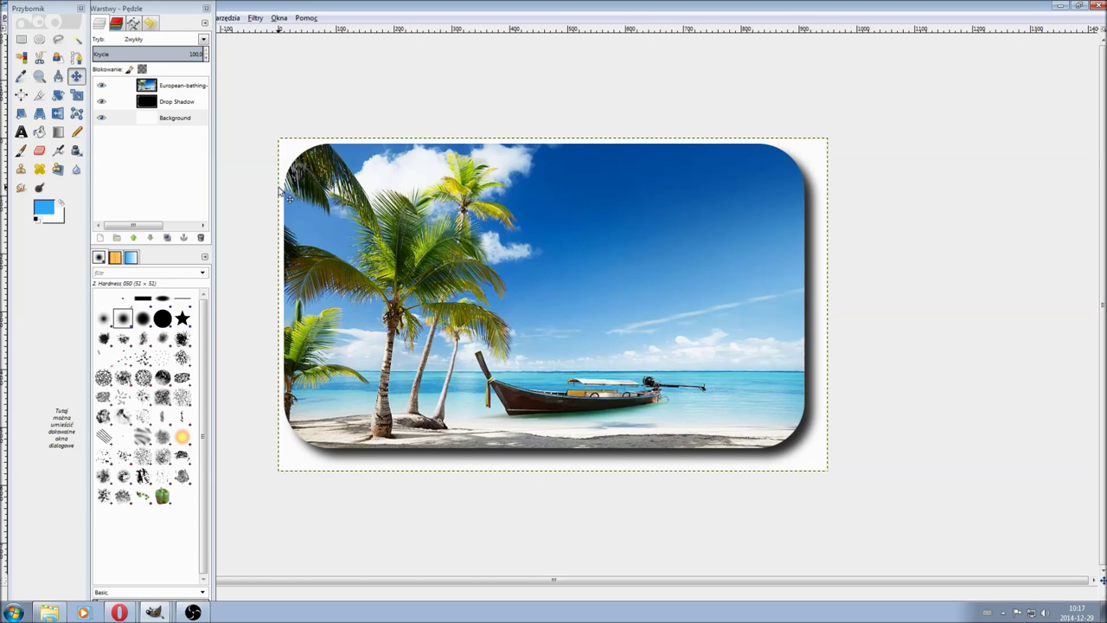
Step: Turn off the eye icons of the white Background and Drop Shadow layers
left_click(172, 121)
left_click(101, 118)
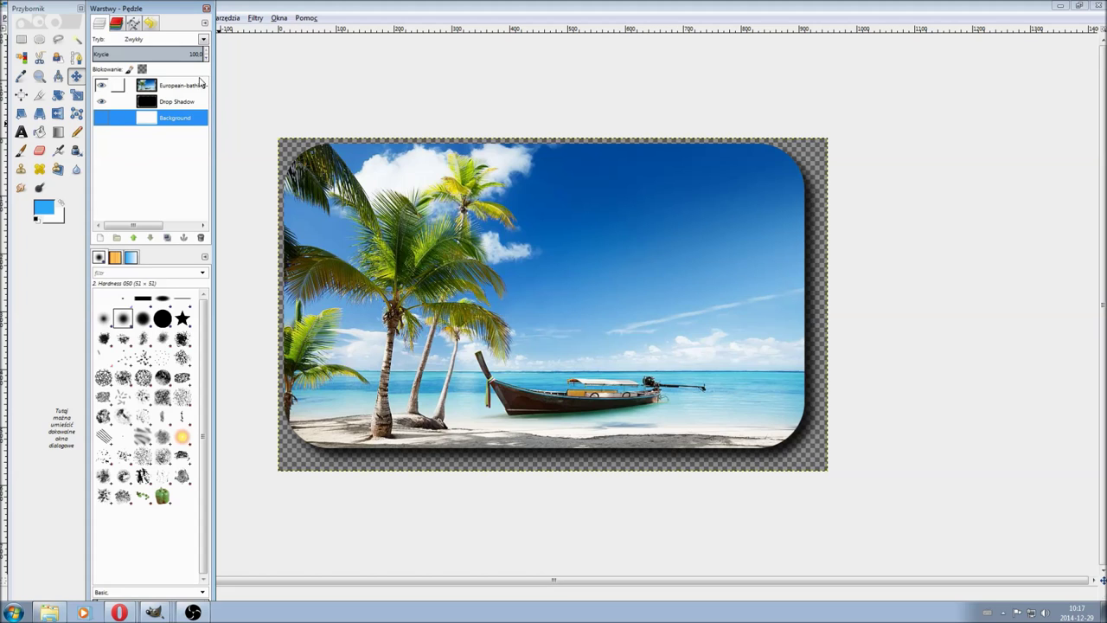
left_click(101, 102)
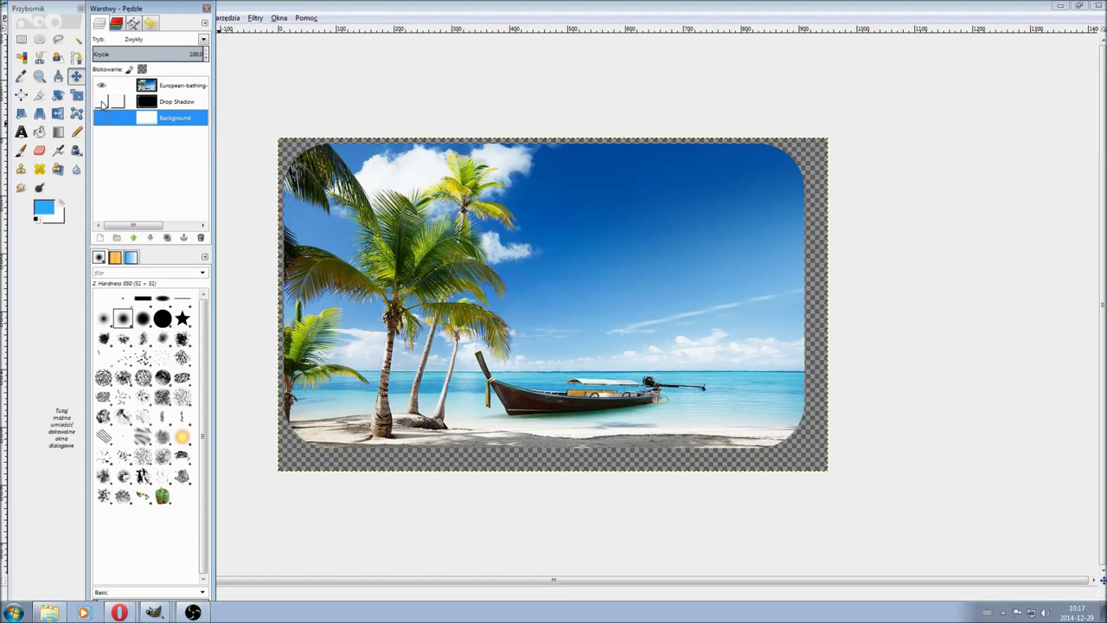